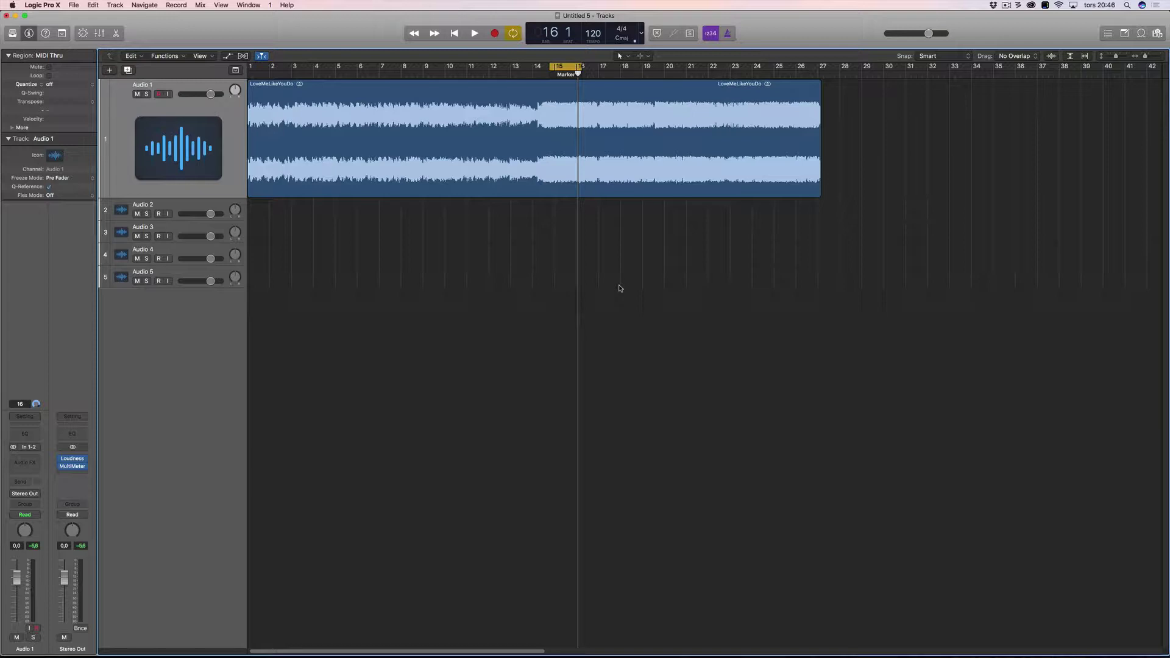
Step: Switch to Safari and examine the Mastering The Mix article on streaming playback levels and its -16 and -8 LUFS waveform comparisons
key(super+Tab)
key(super+Tab)
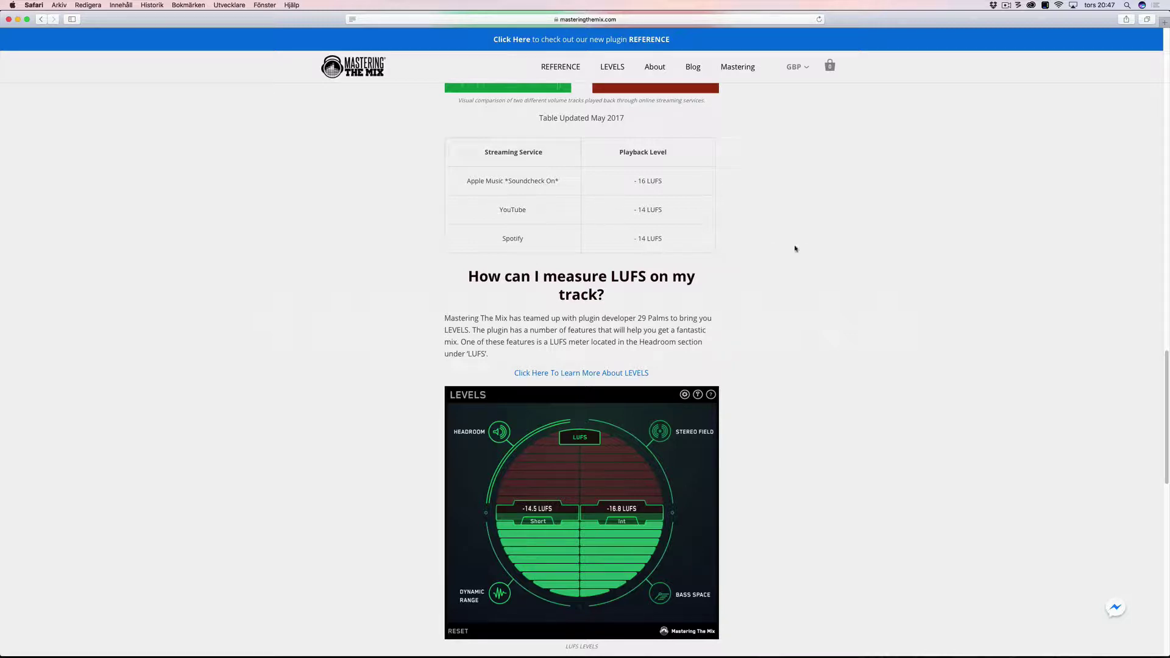
scroll(768, 257, up, 15)
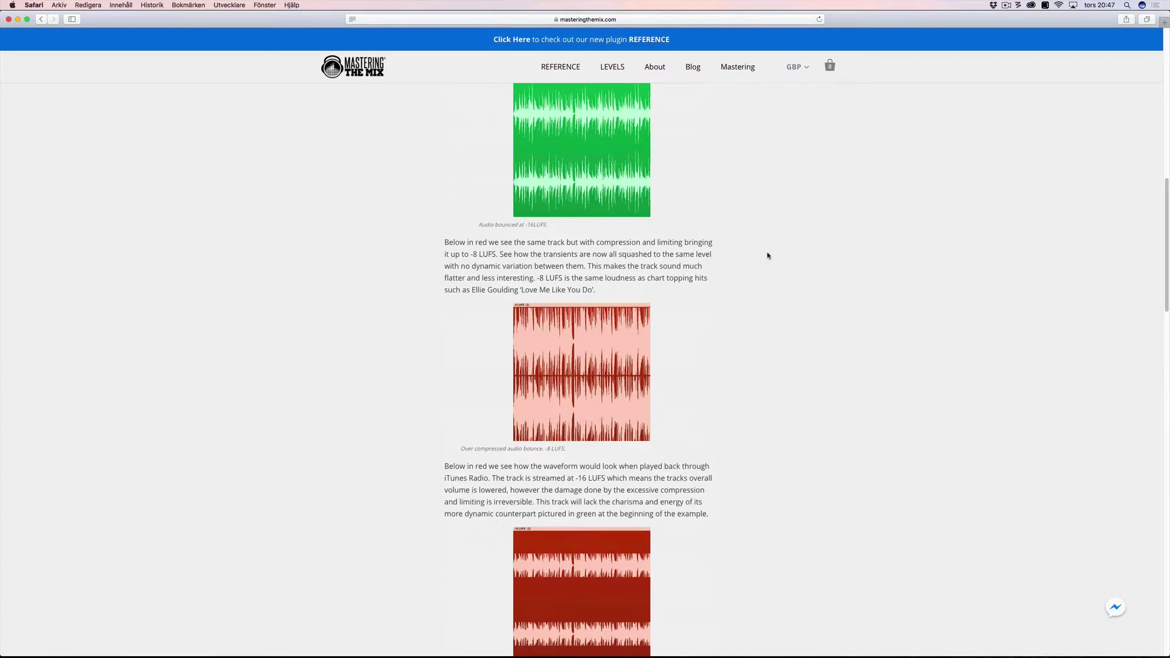
scroll(768, 256, down, 3)
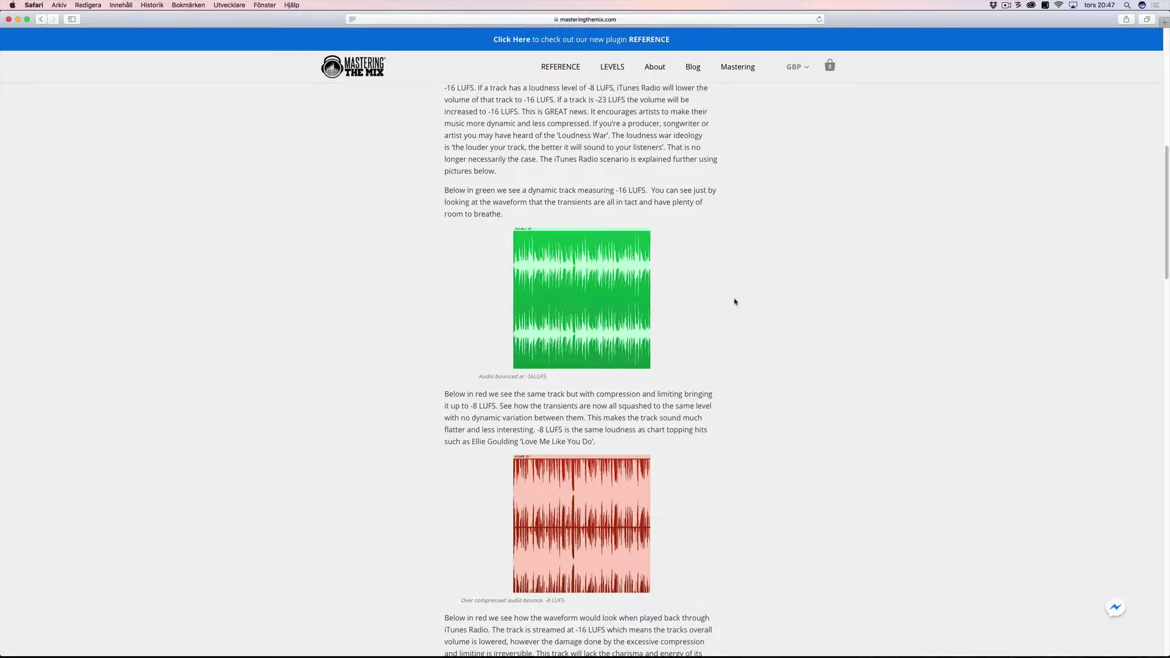
scroll(734, 301, down, 3)
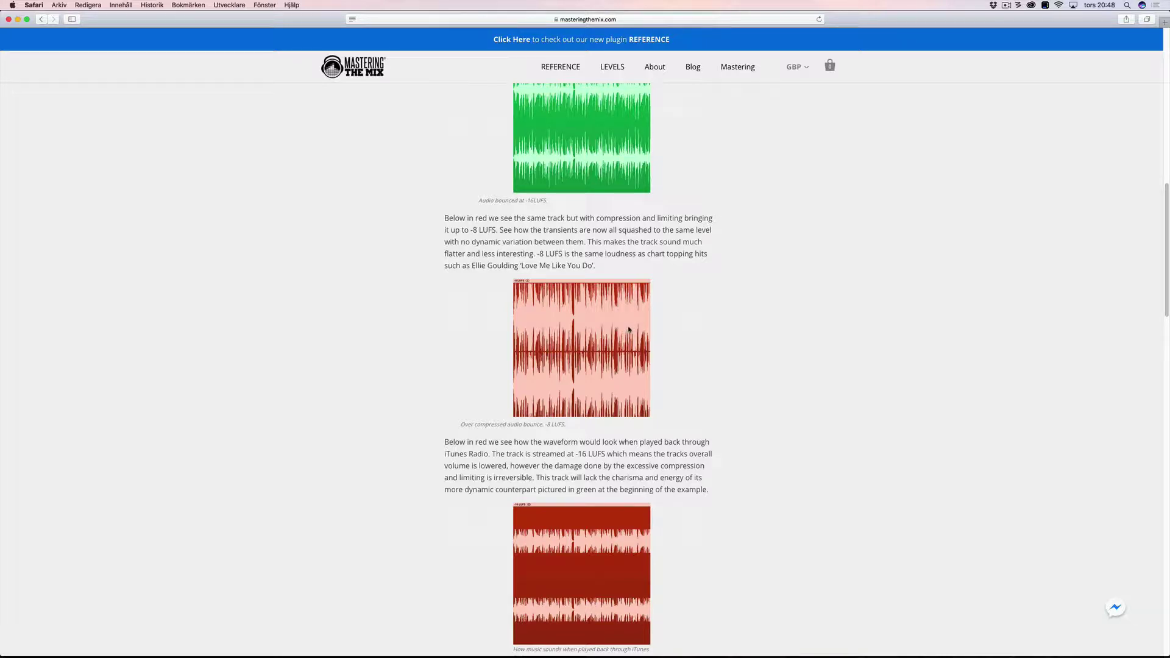
scroll(719, 372, down, 3)
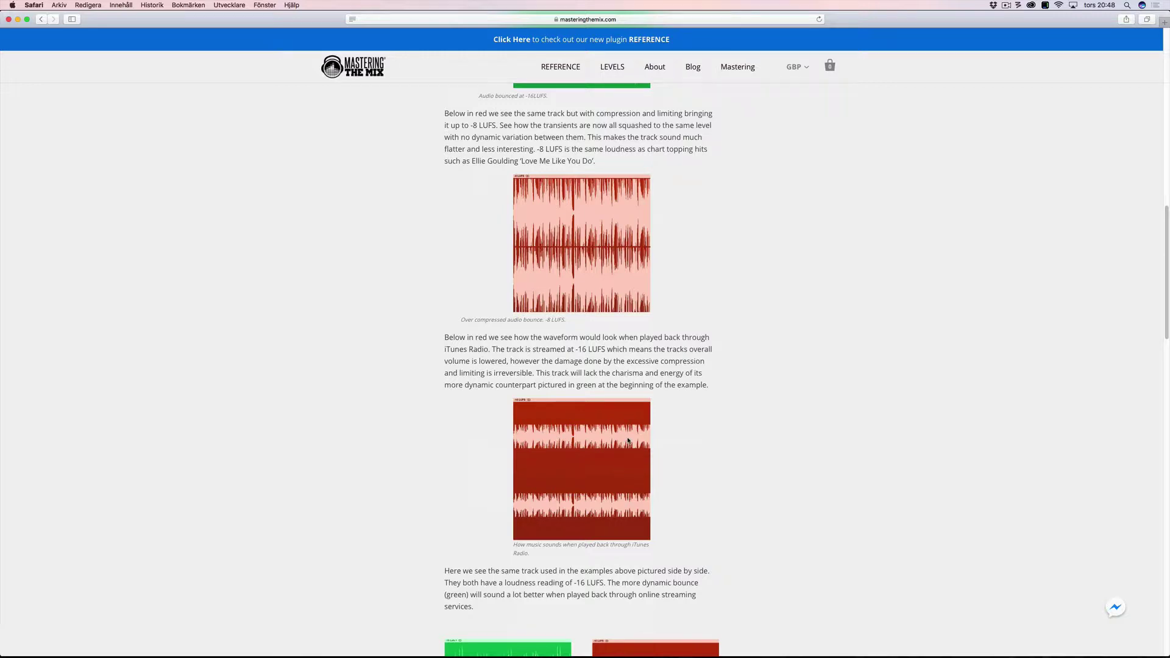
scroll(628, 440, up, 3)
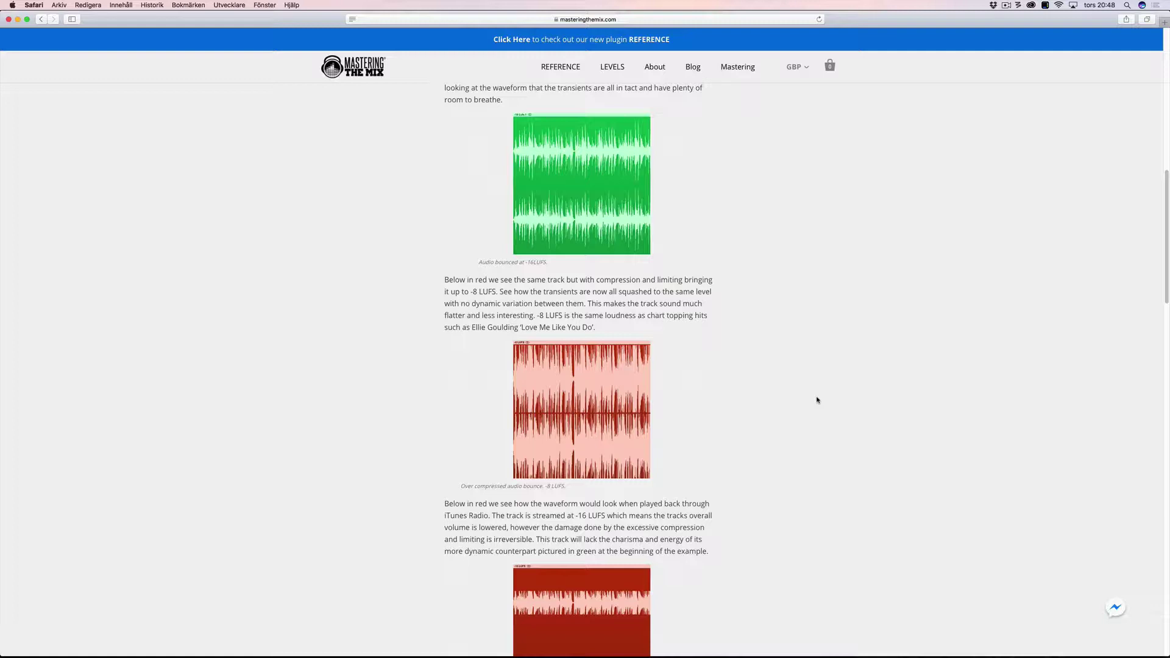
Step: Switch to Logic Pro X, open the Loudness Meter and MultiMeter on the Stereo Out, and place their windows side by side
key(super+Tab)
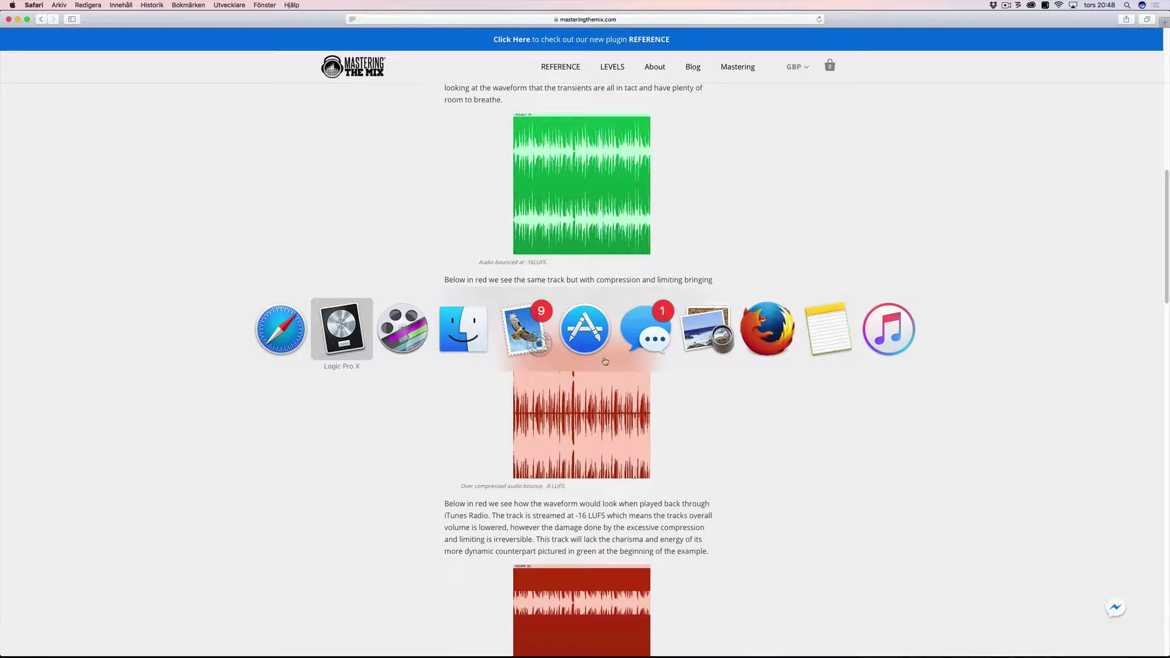
click(359, 322)
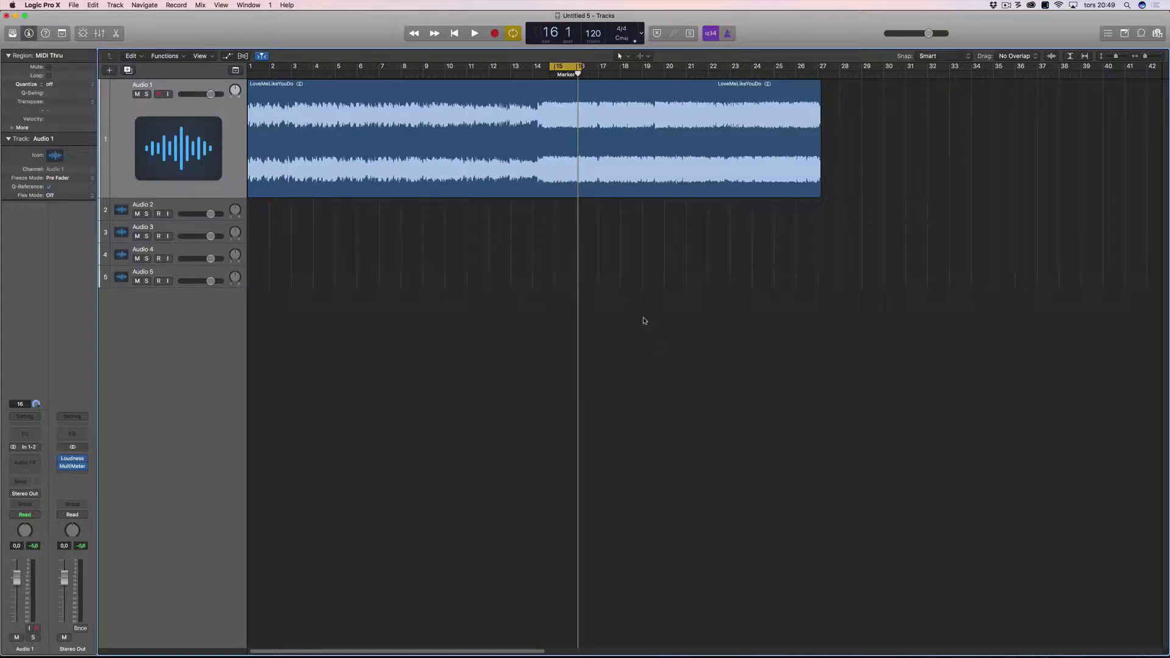
click(75, 460)
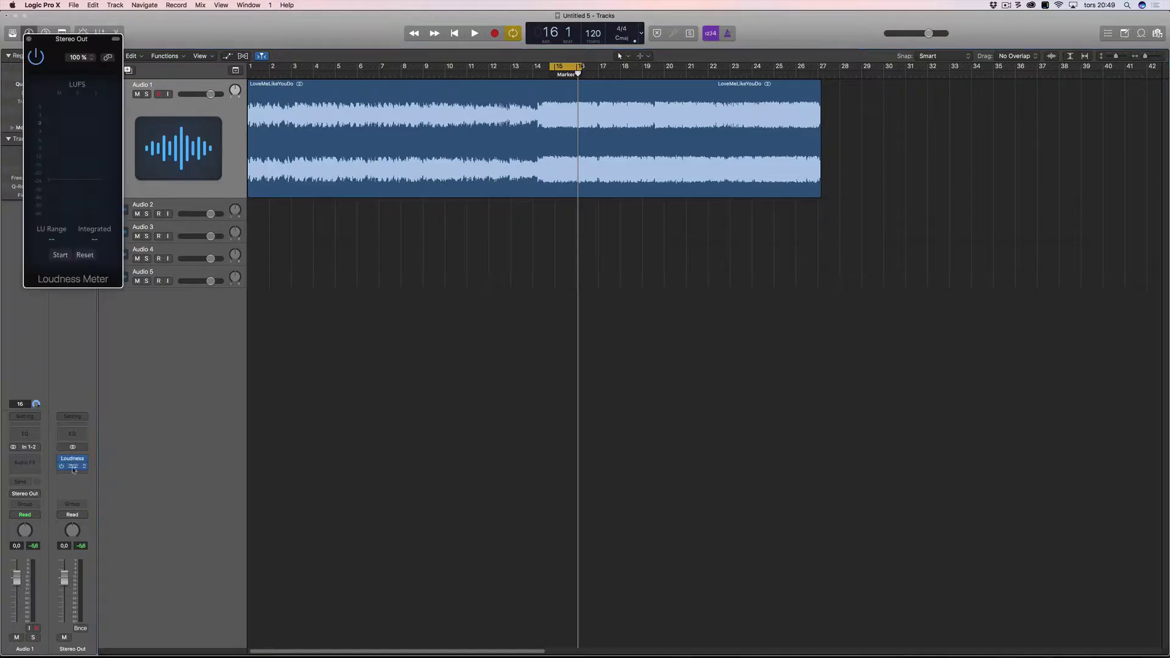
click(74, 467)
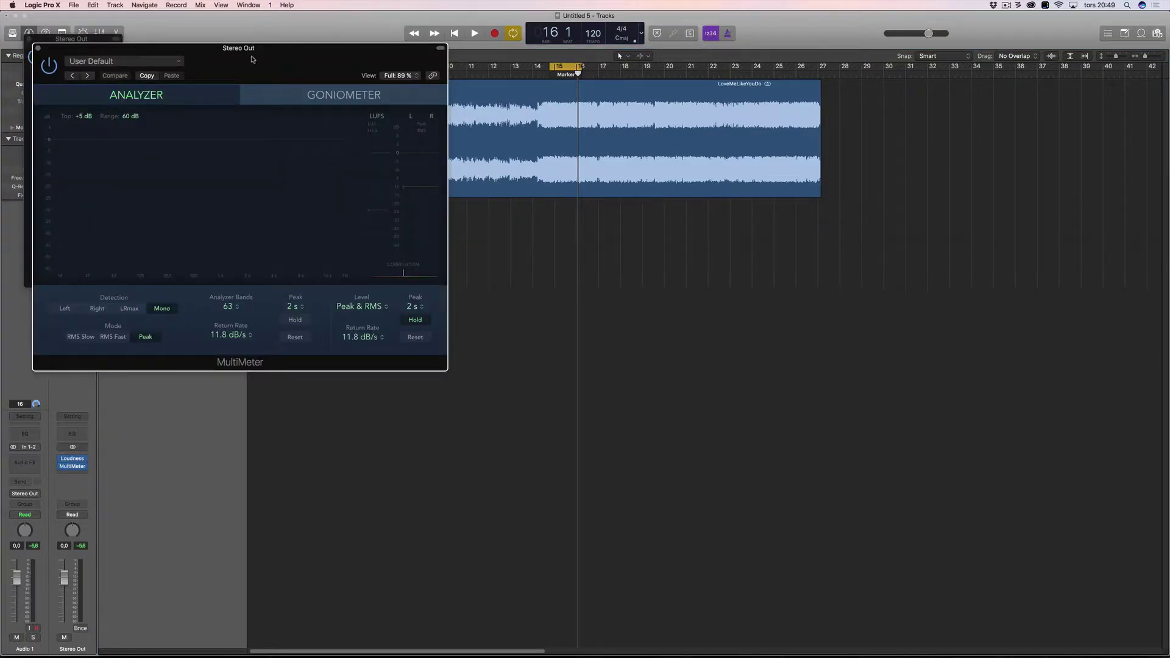
drag(248, 49, 403, 49)
drag(89, 41, 872, 90)
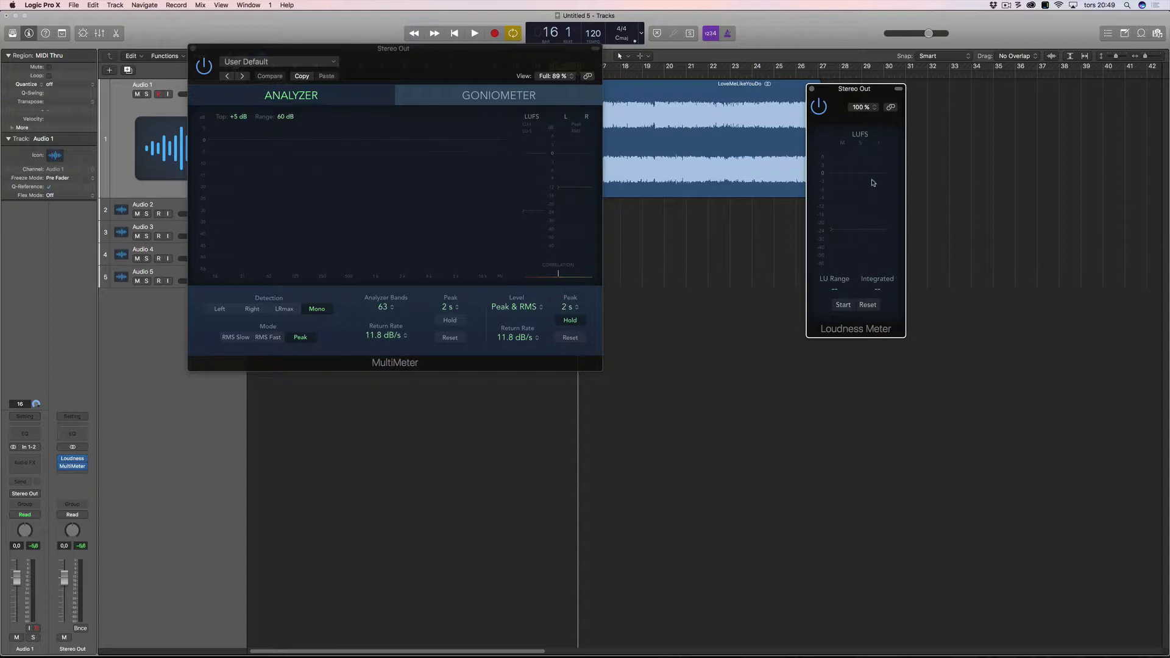
Step: Play the looped section of the LoveMeLikeYouDo audio several times, checking its loudness in the MultiMeter and Loudness Meter
key(space)
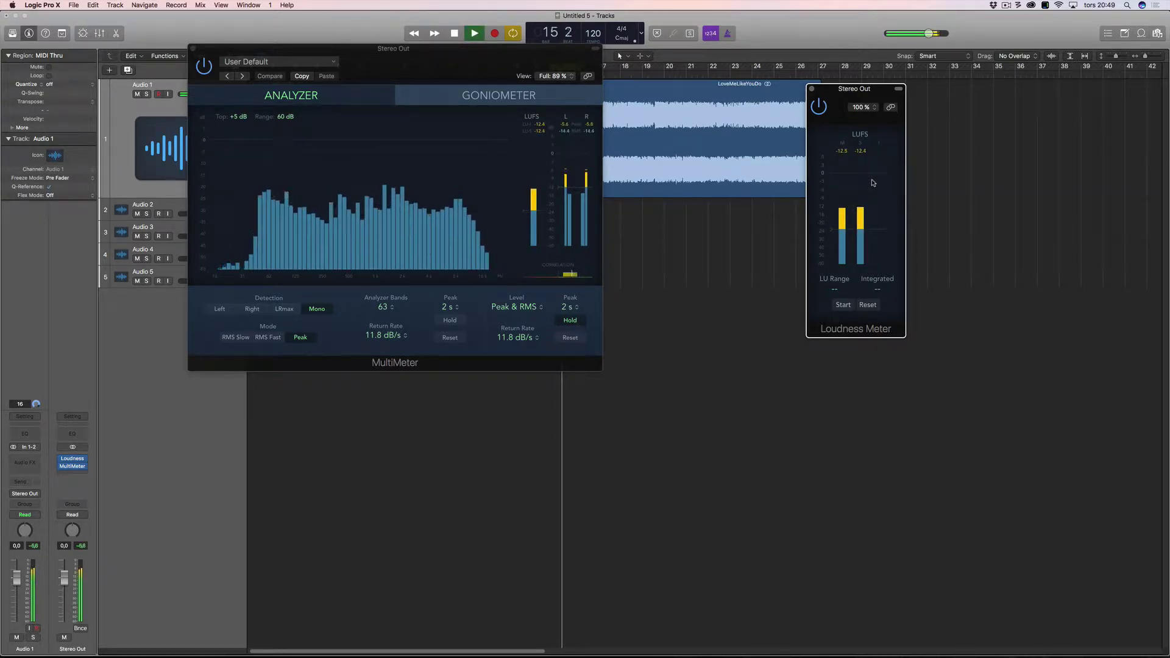
key(space)
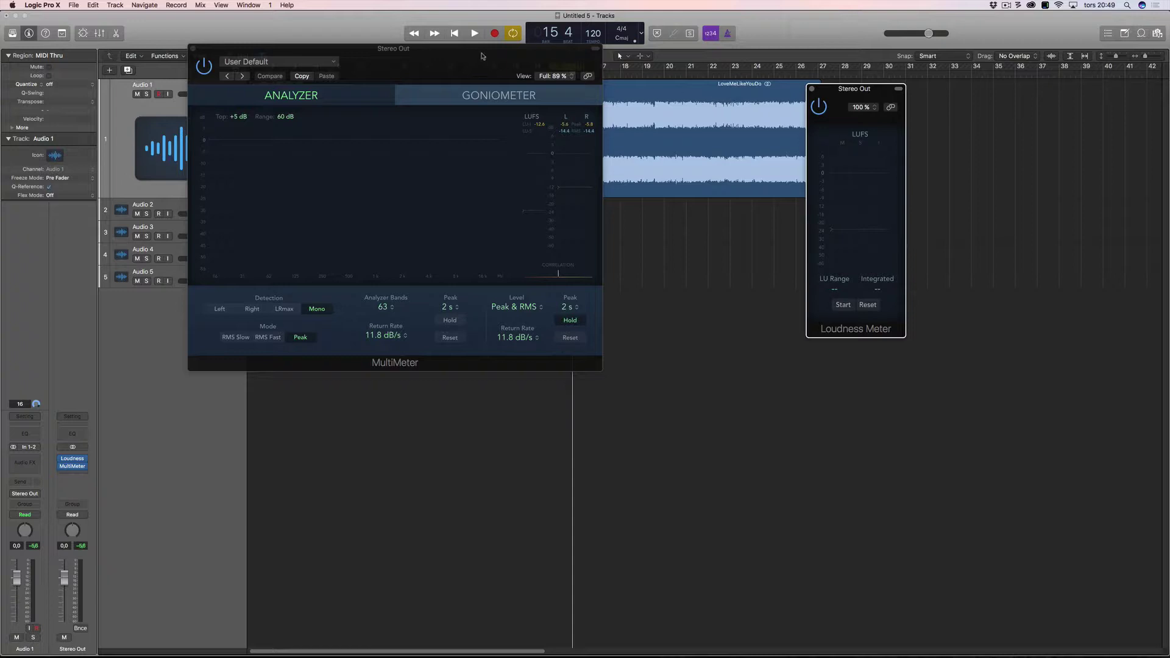
drag(482, 53, 641, 97)
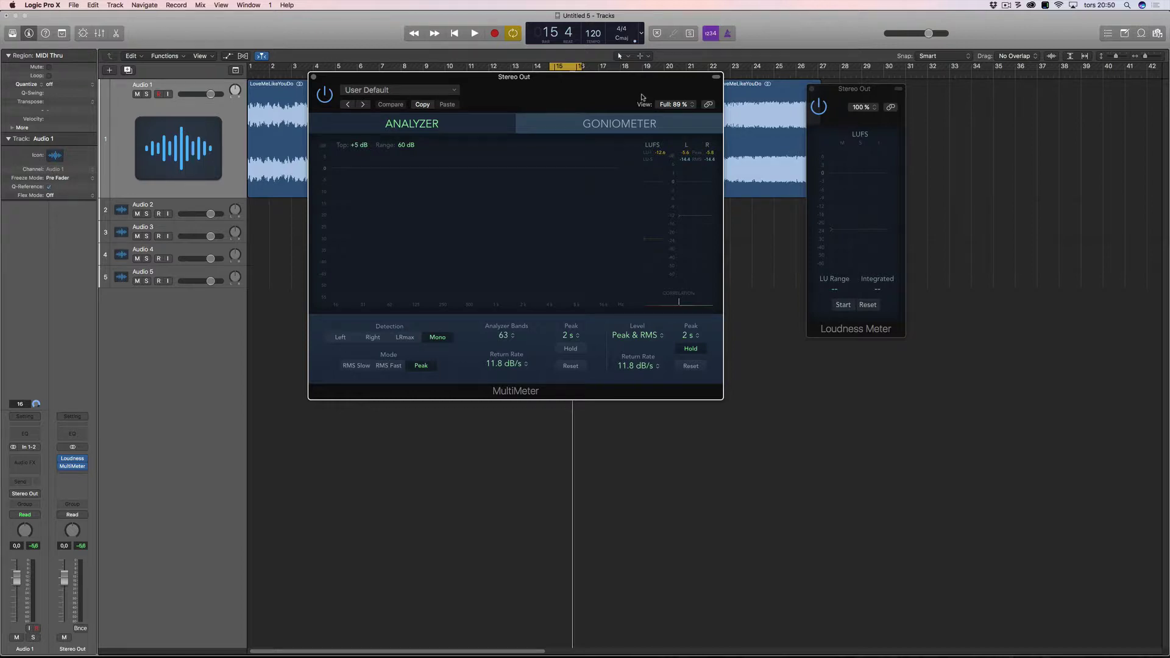
key(space)
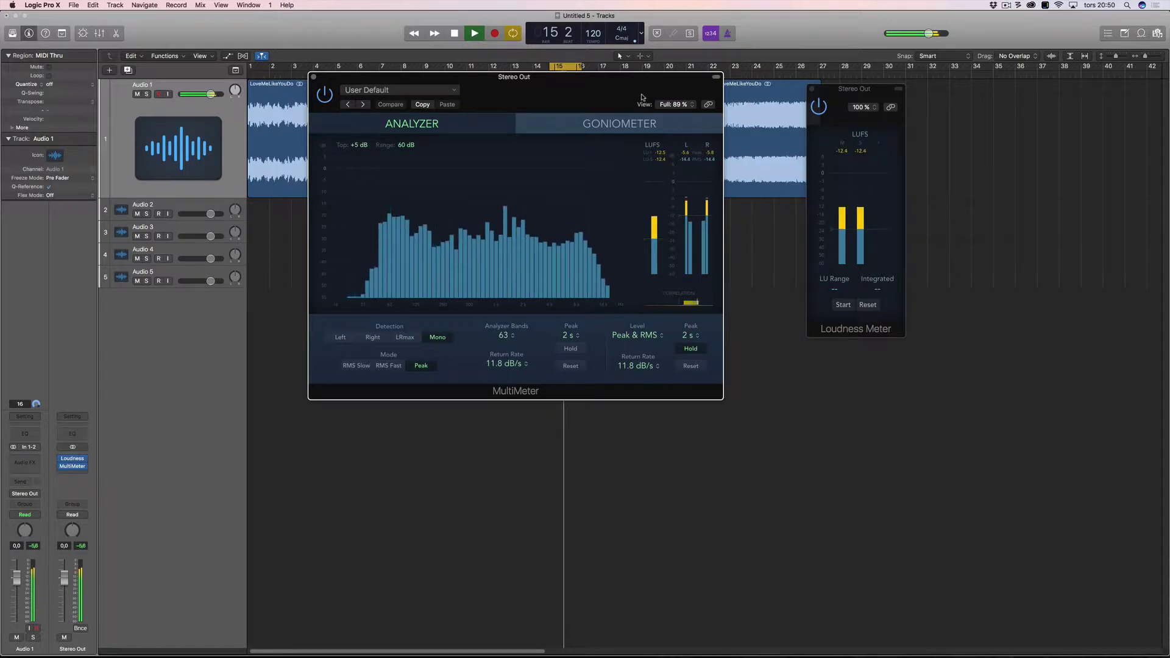
key(space)
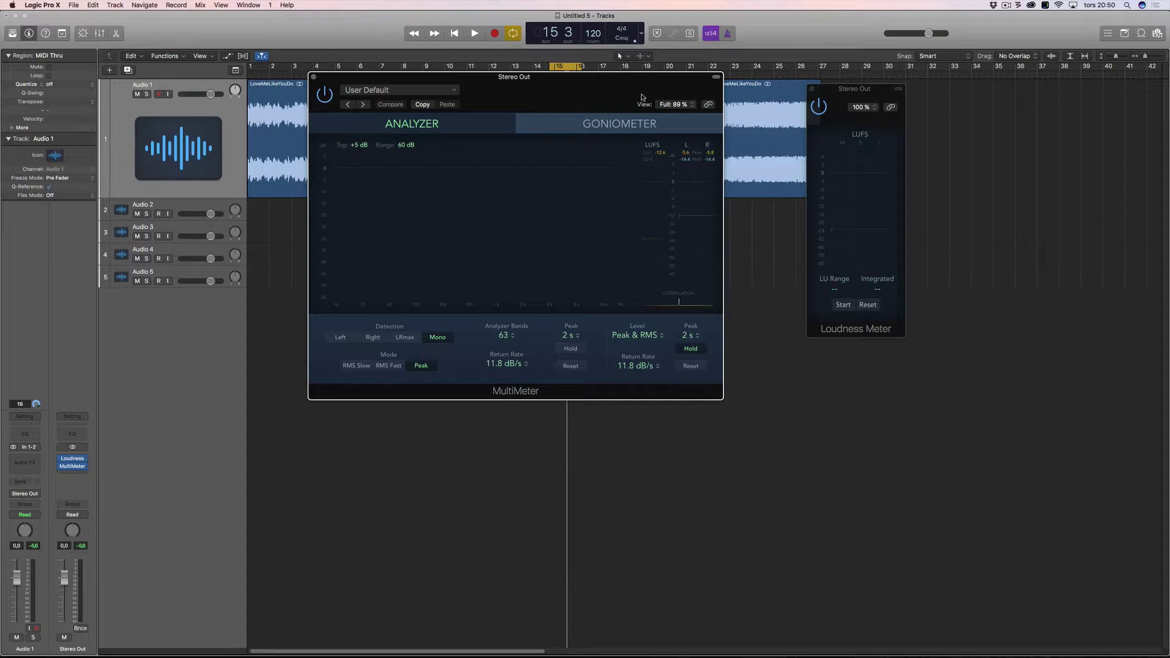
key(space)
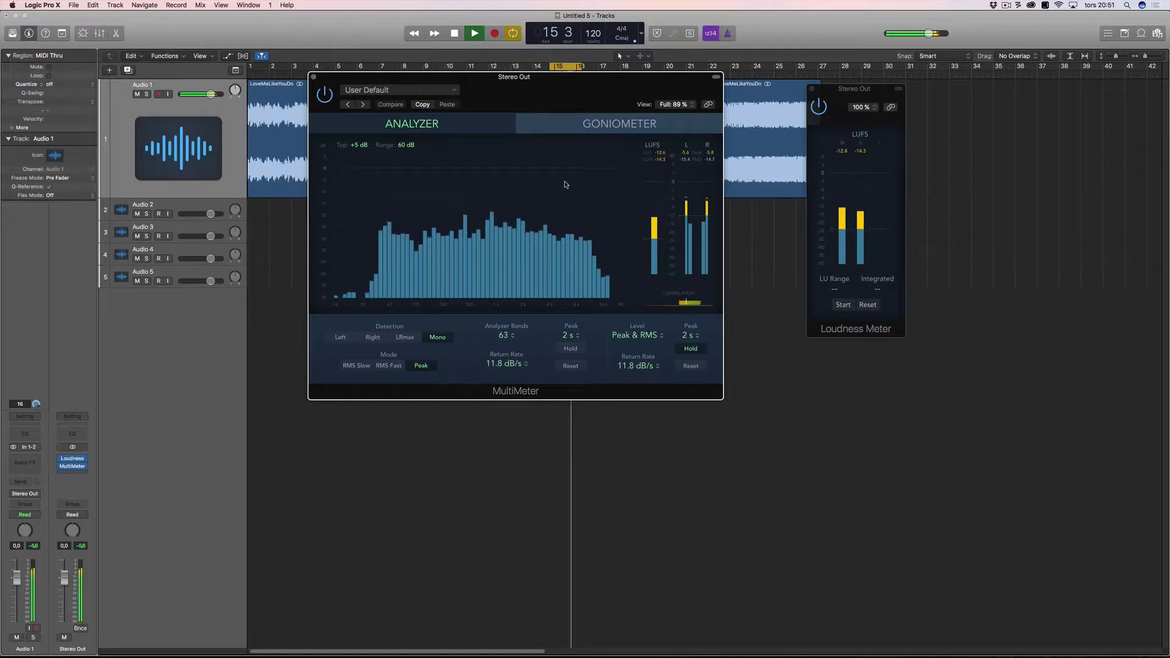
key(space)
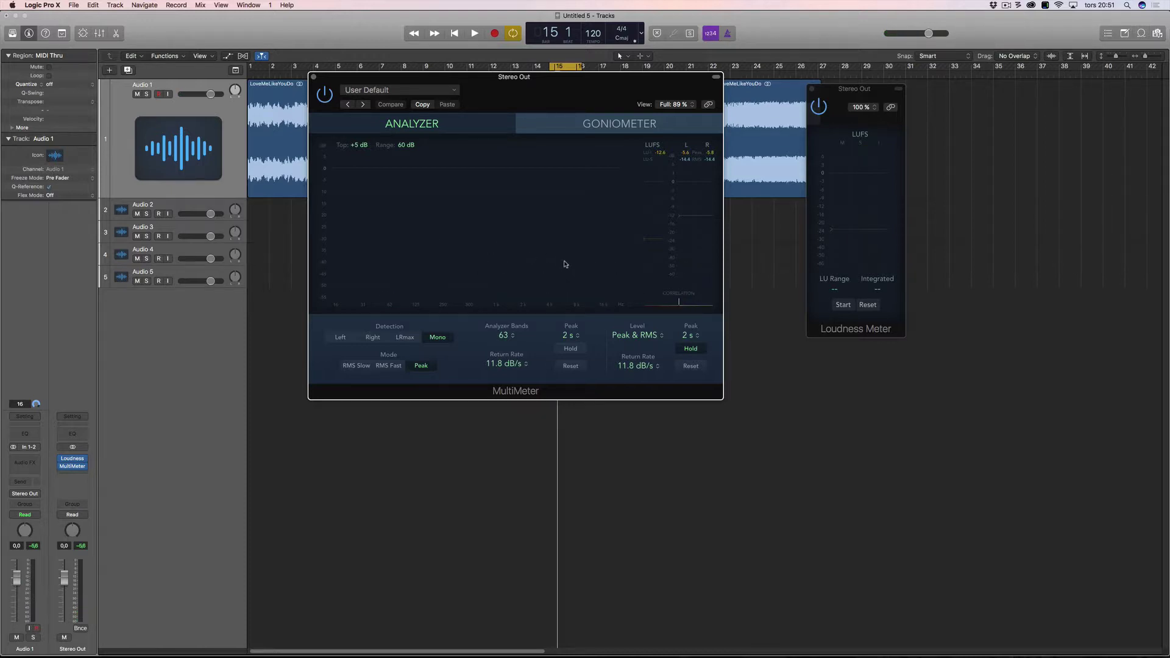
key(space)
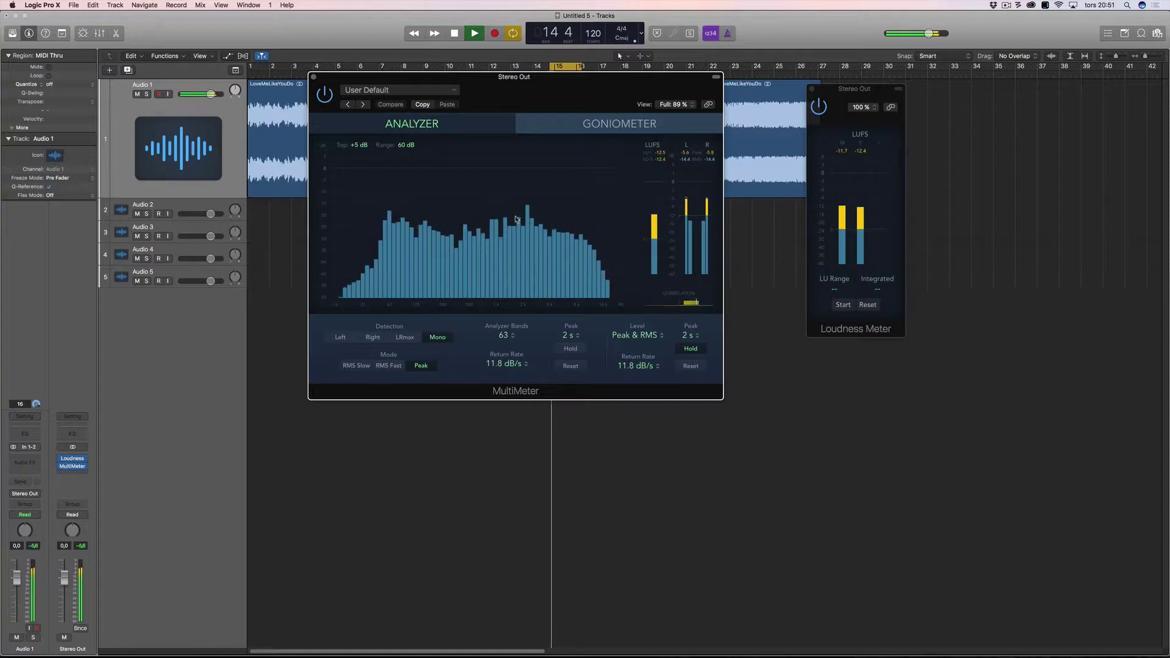
key(space)
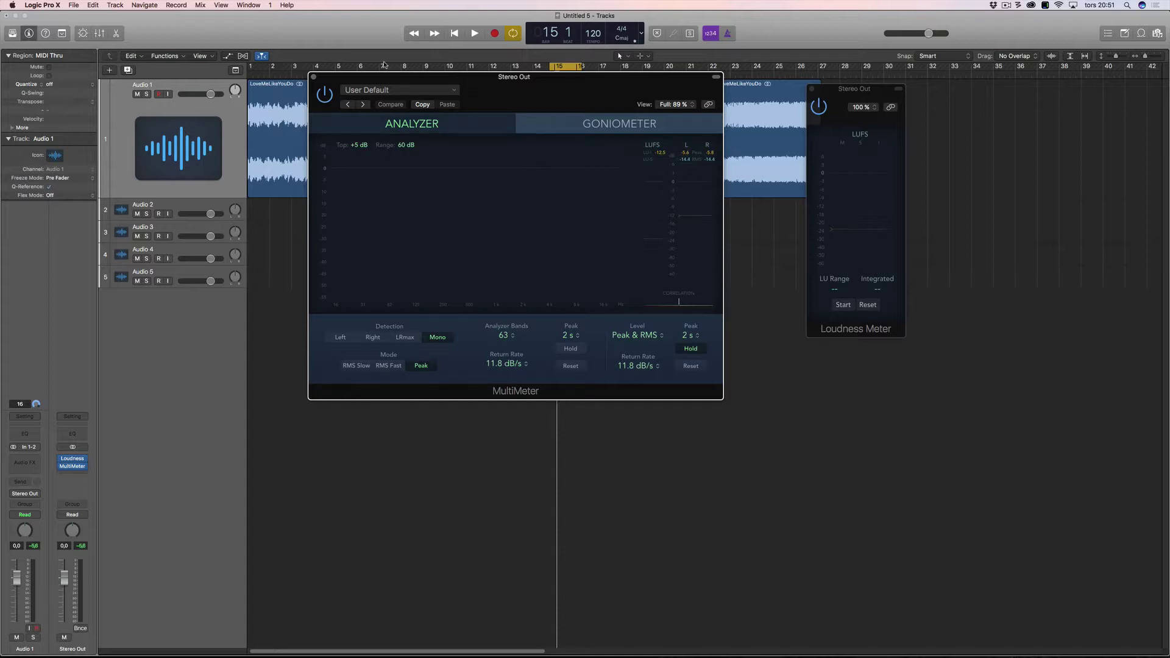
click(1007, 5)
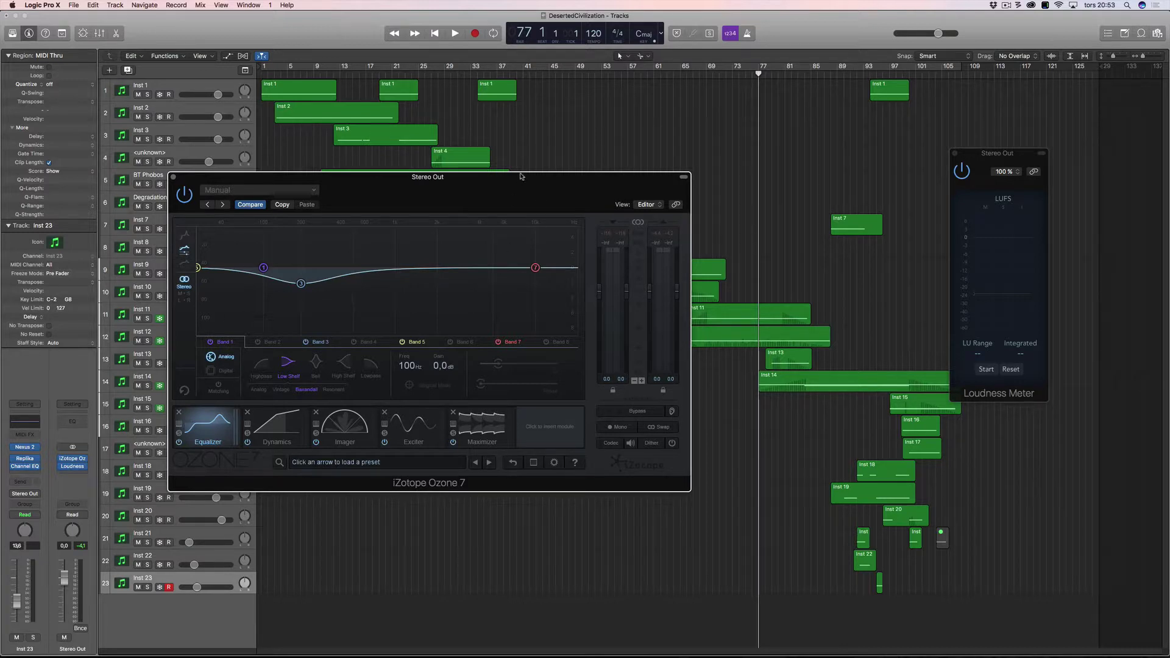
Step: Add a MultiMeter after the Loudness Meter on the Stereo Out and arrange its window below the iZotope Ozone 7 window
drag(523, 176, 555, 106)
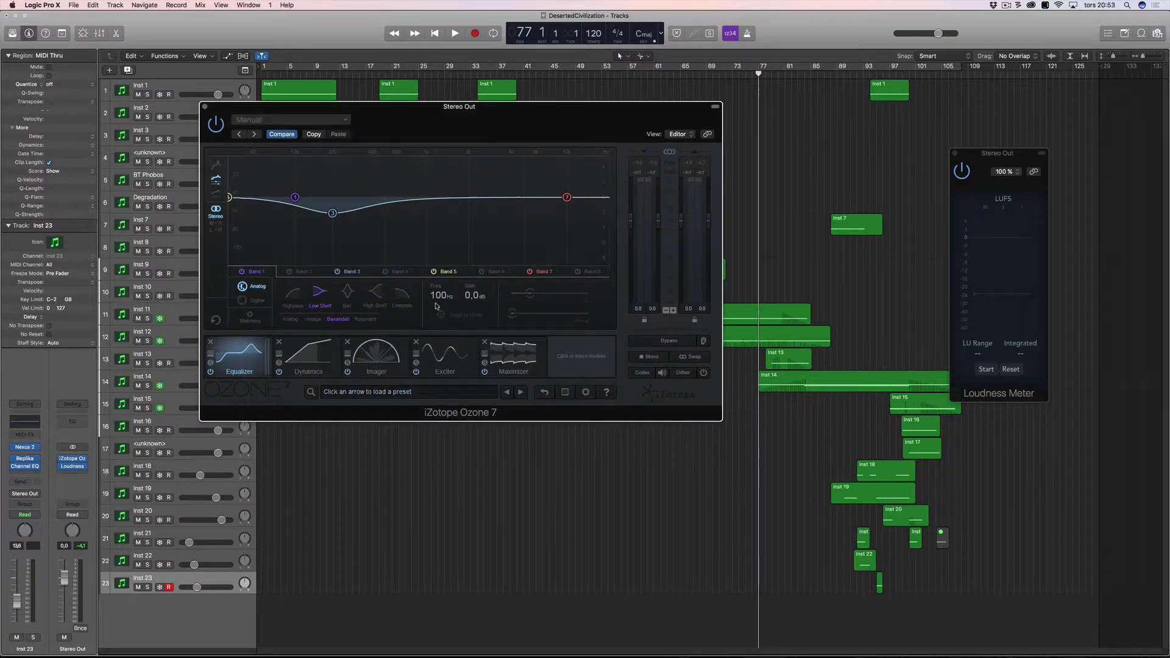
click(73, 474)
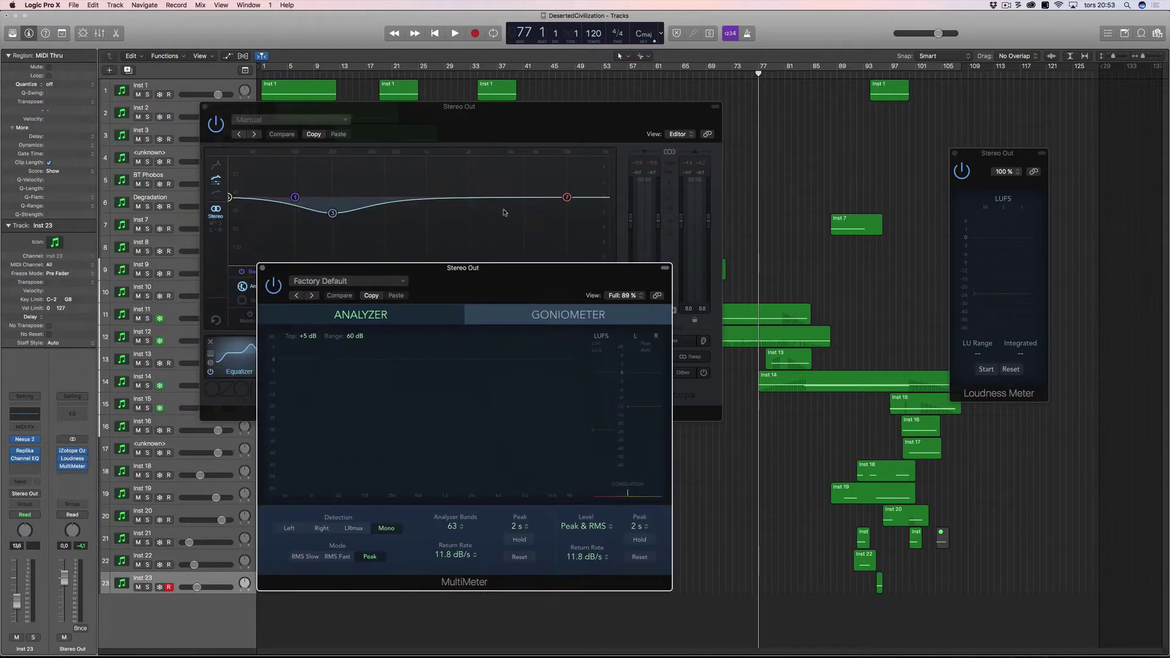
drag(506, 110, 485, 44)
click(641, 410)
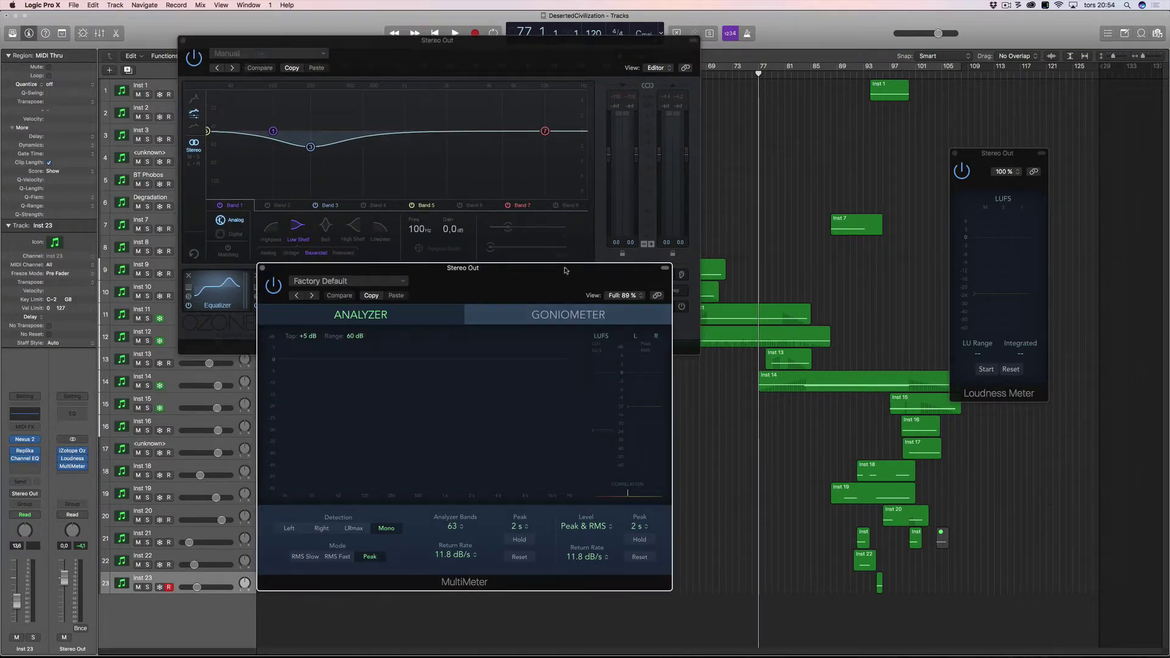
drag(565, 271, 489, 325)
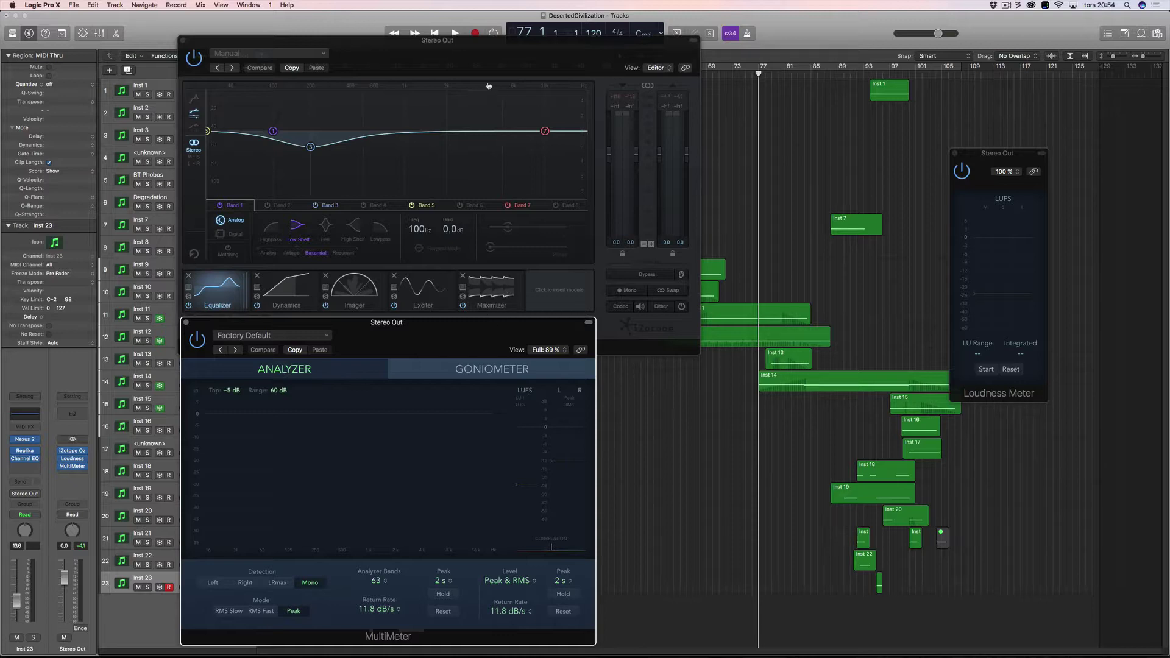
drag(514, 55, 516, 35)
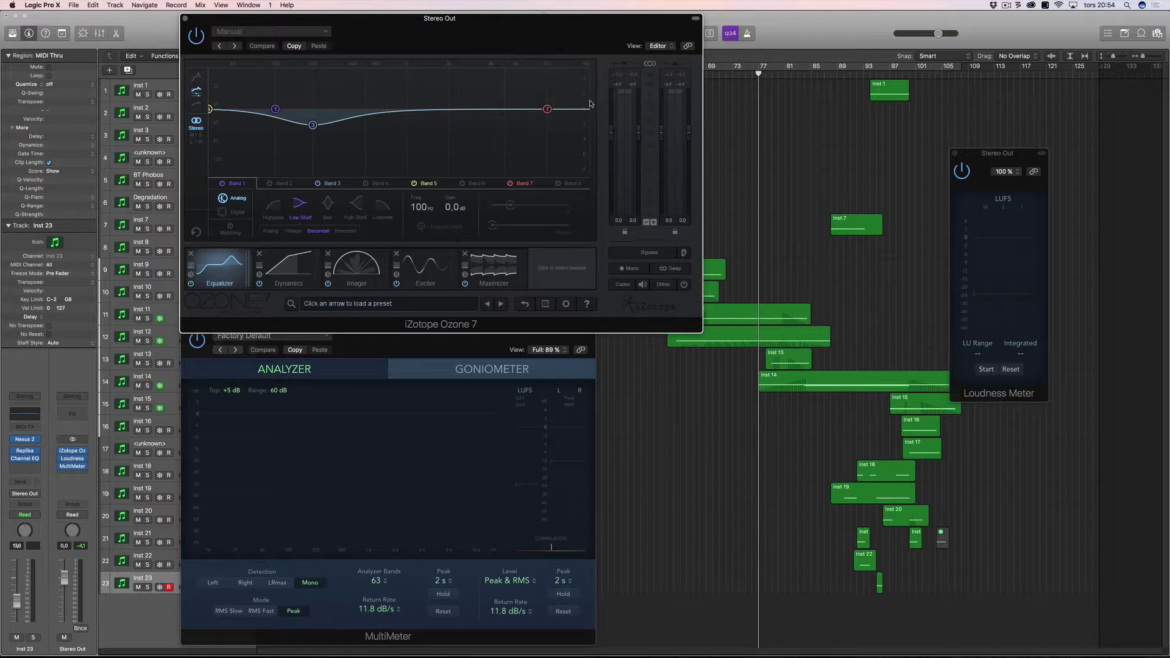
drag(590, 42, 591, 23)
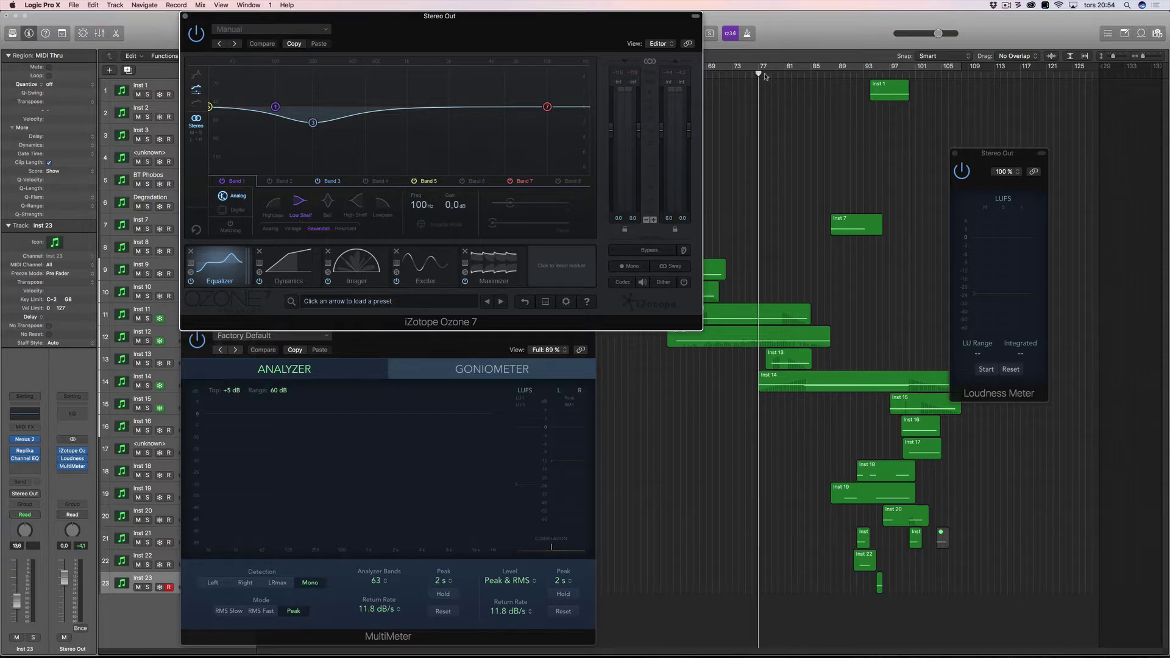
Step: Play the DesertedCivilization project from about bar 75 to check the master's loudness in the meters, raising the system volume
drag(759, 74, 745, 73)
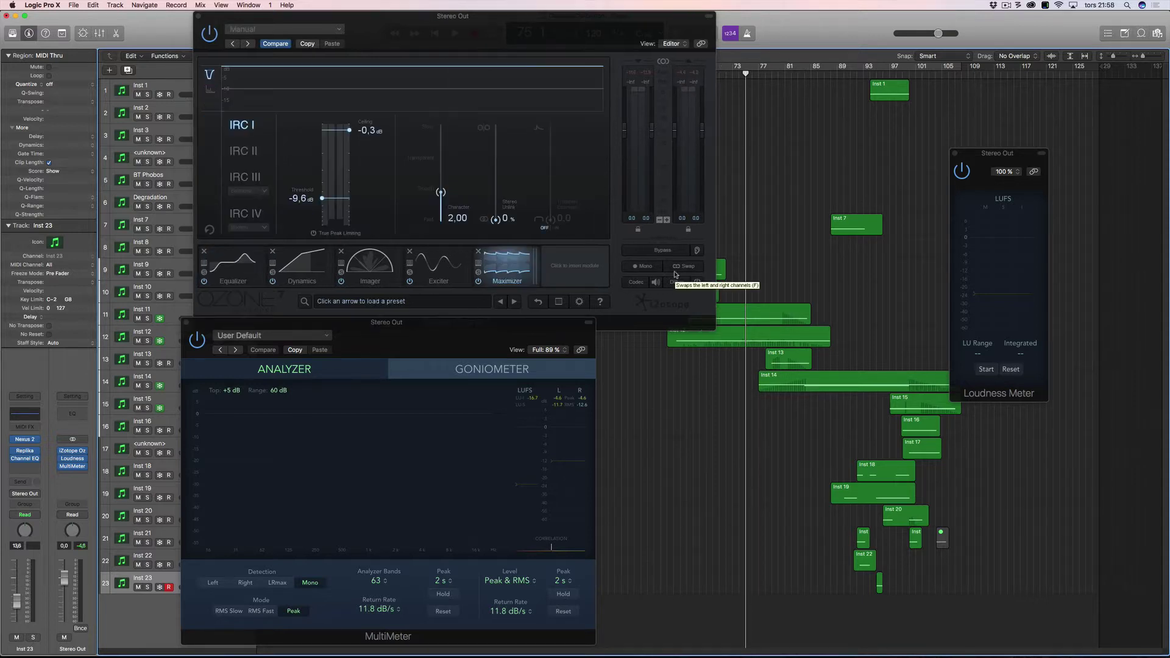
key(space)
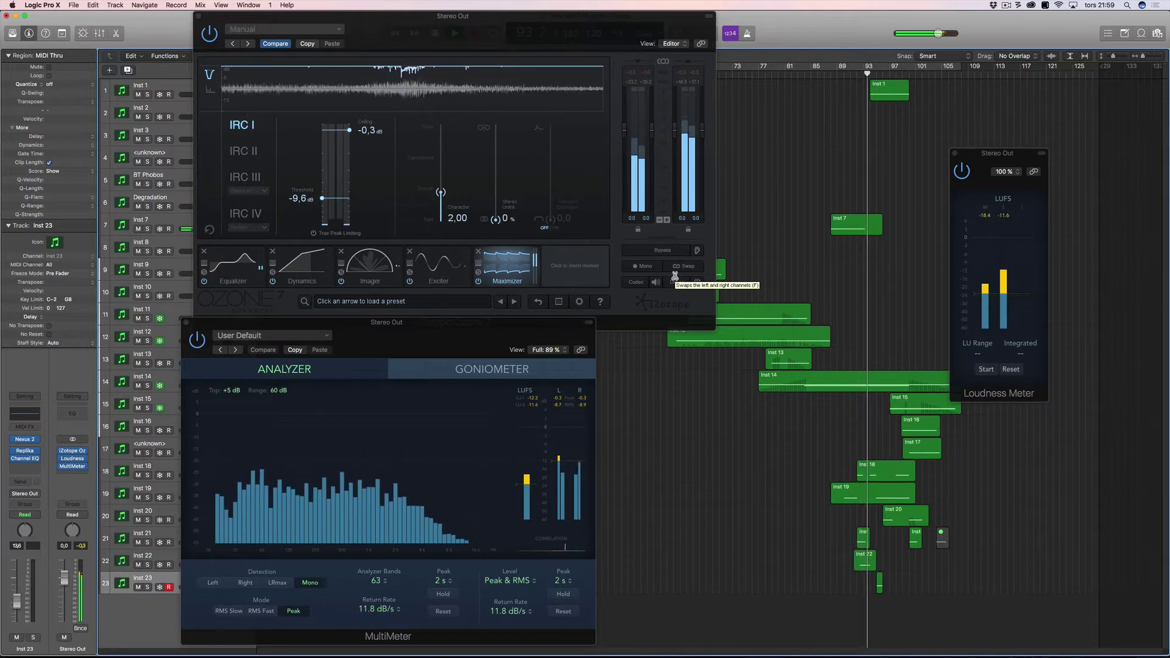
key(XF86AudioRaiseVolume)
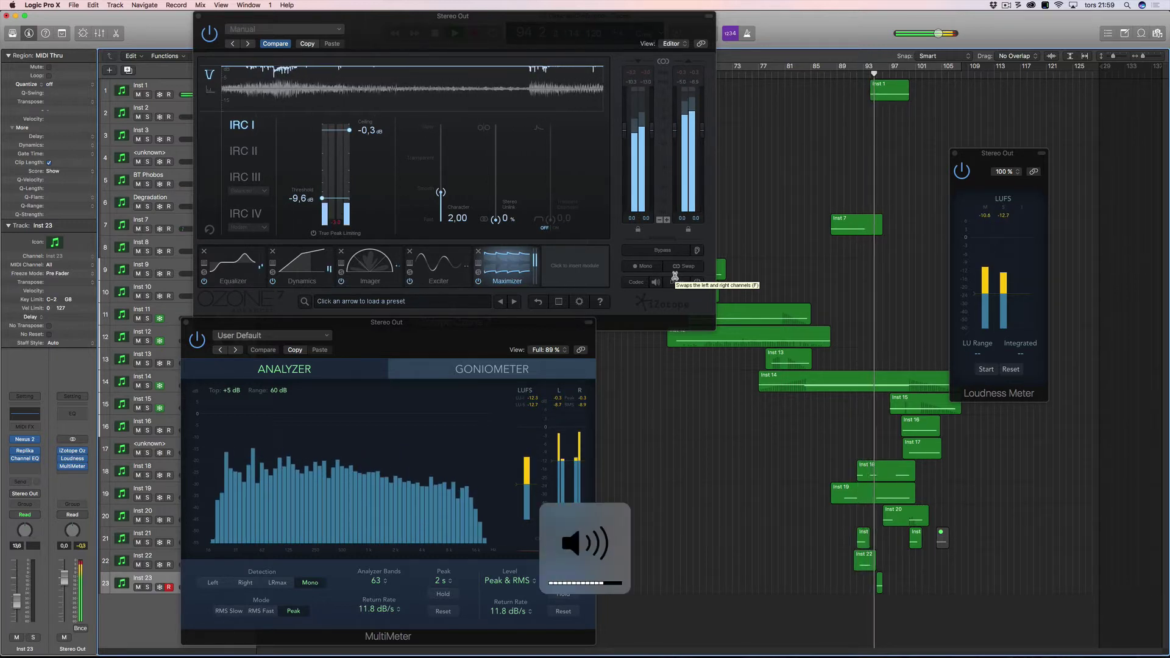